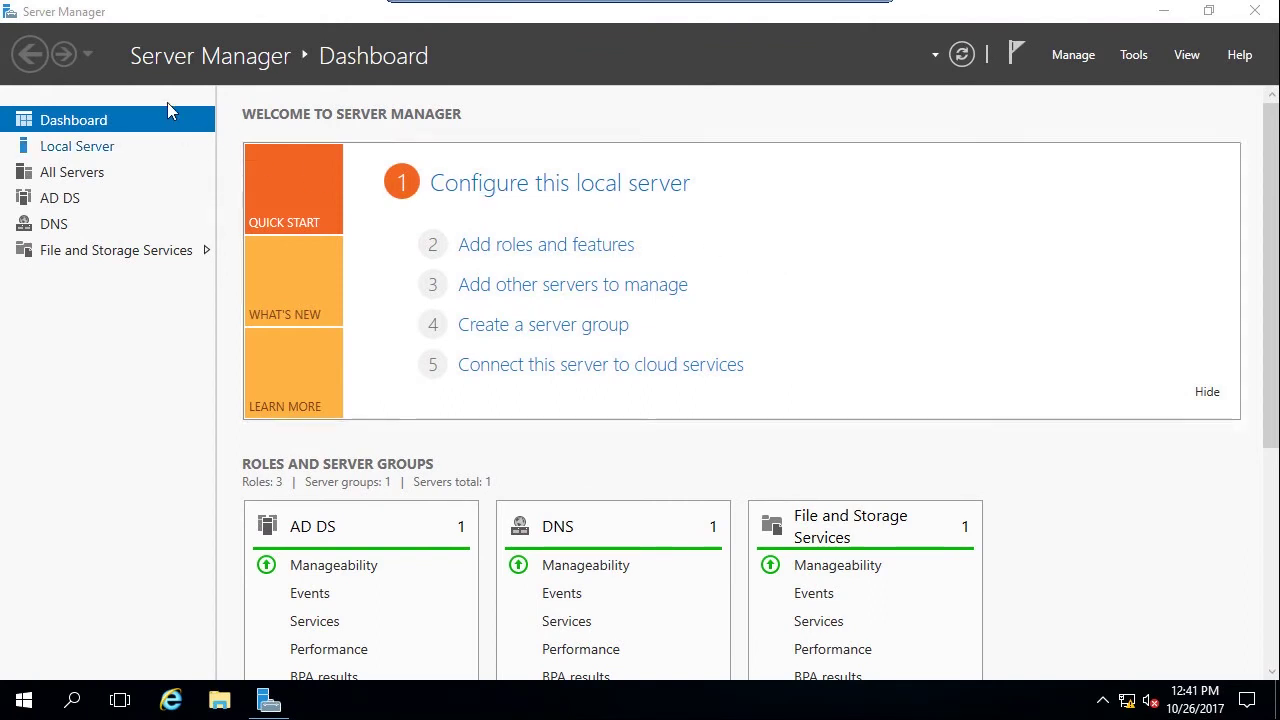
Launch Group Policy Management from Server Manager's Tools menu.
left_click(1136, 56)
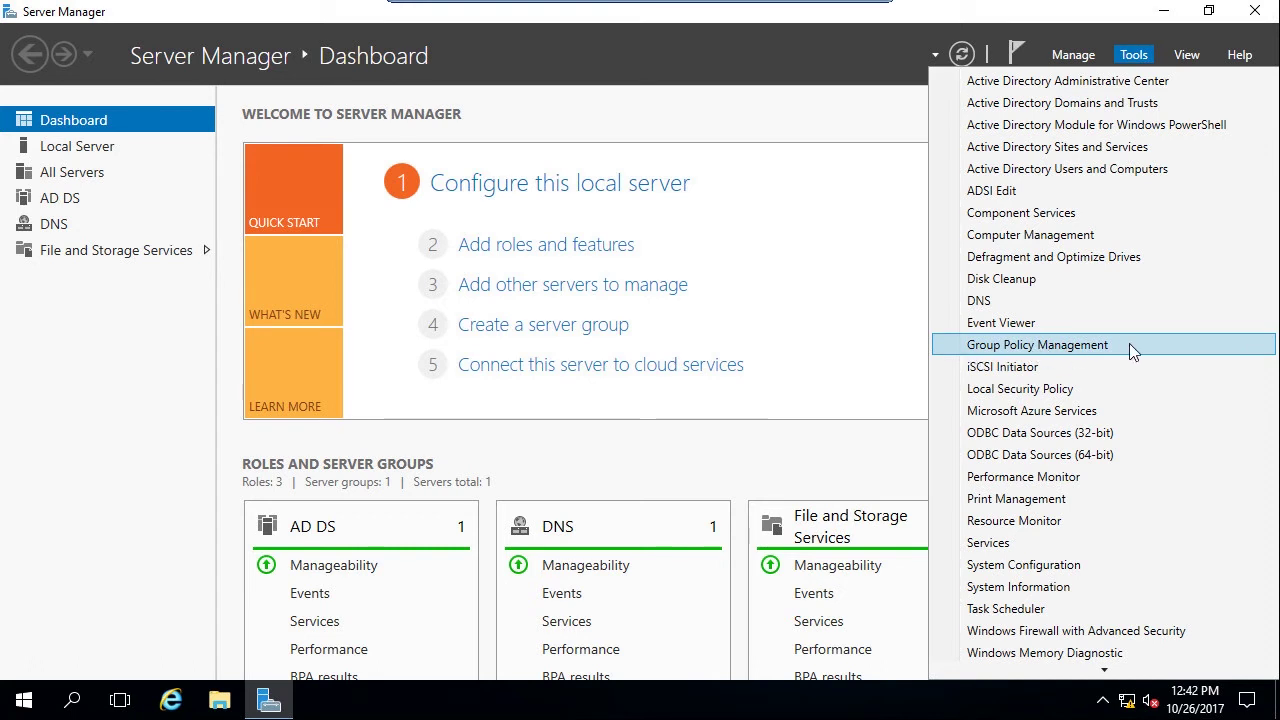
left_click(1067, 348)
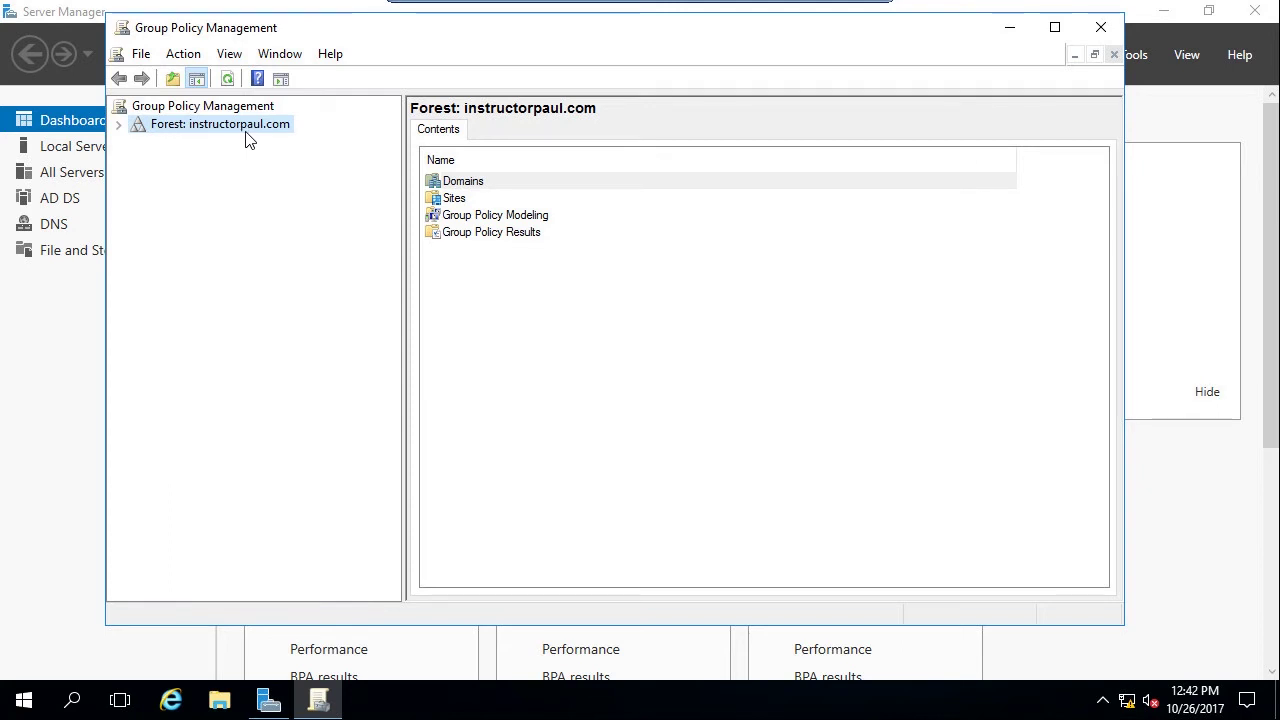
Expand Forest: instructorpaul.com and browse Domains, Sites, Group Policy Modeling and Group Policy Results.
left_click(119, 125)
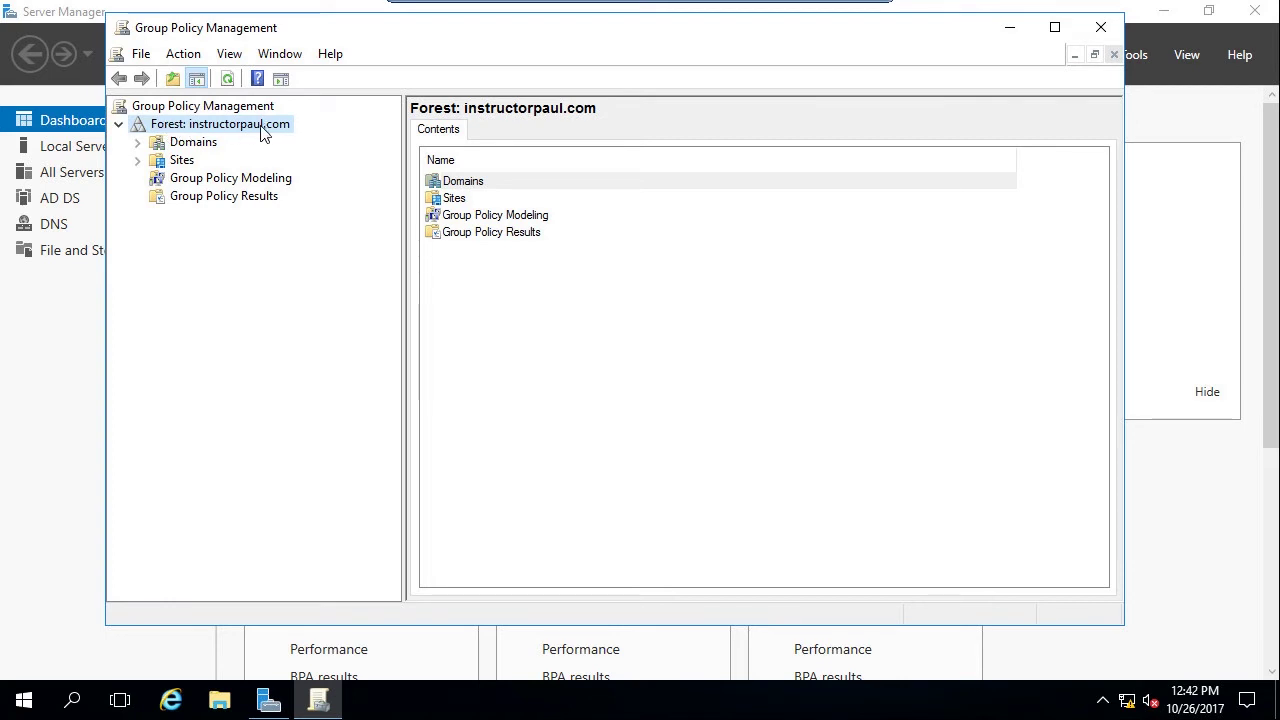
left_click(206, 145)
left_click(185, 162)
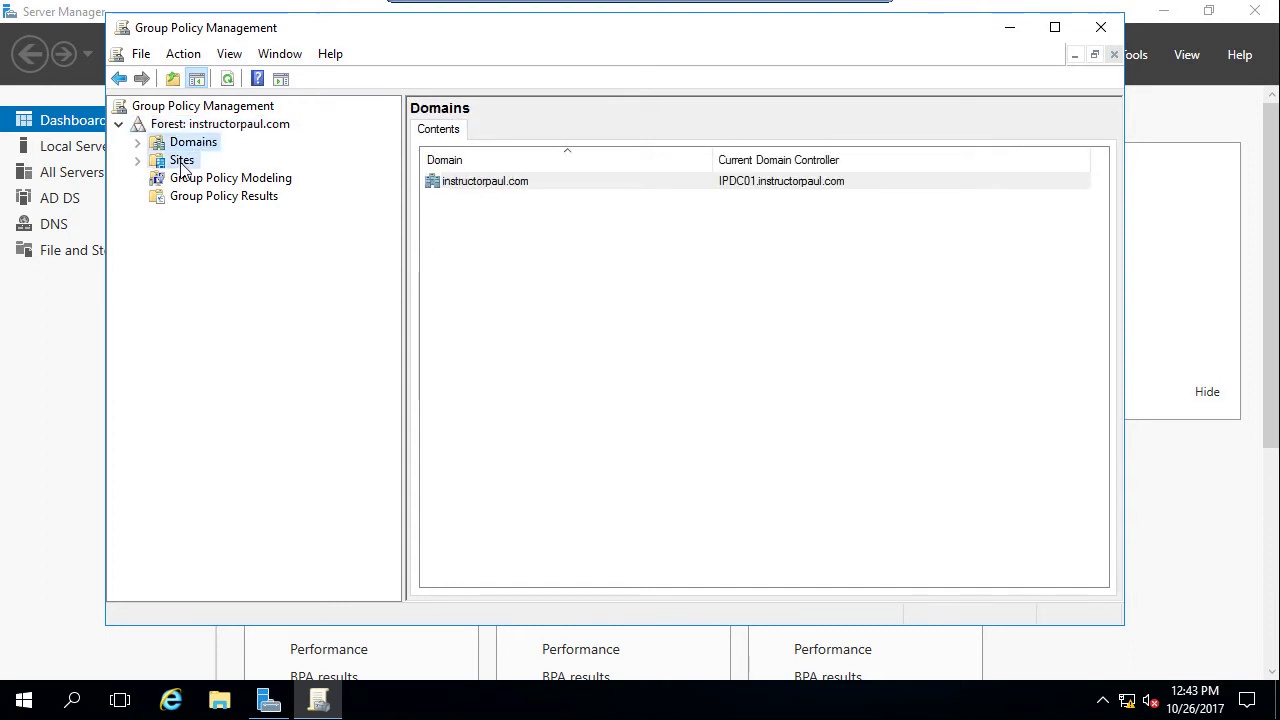
left_click(250, 179)
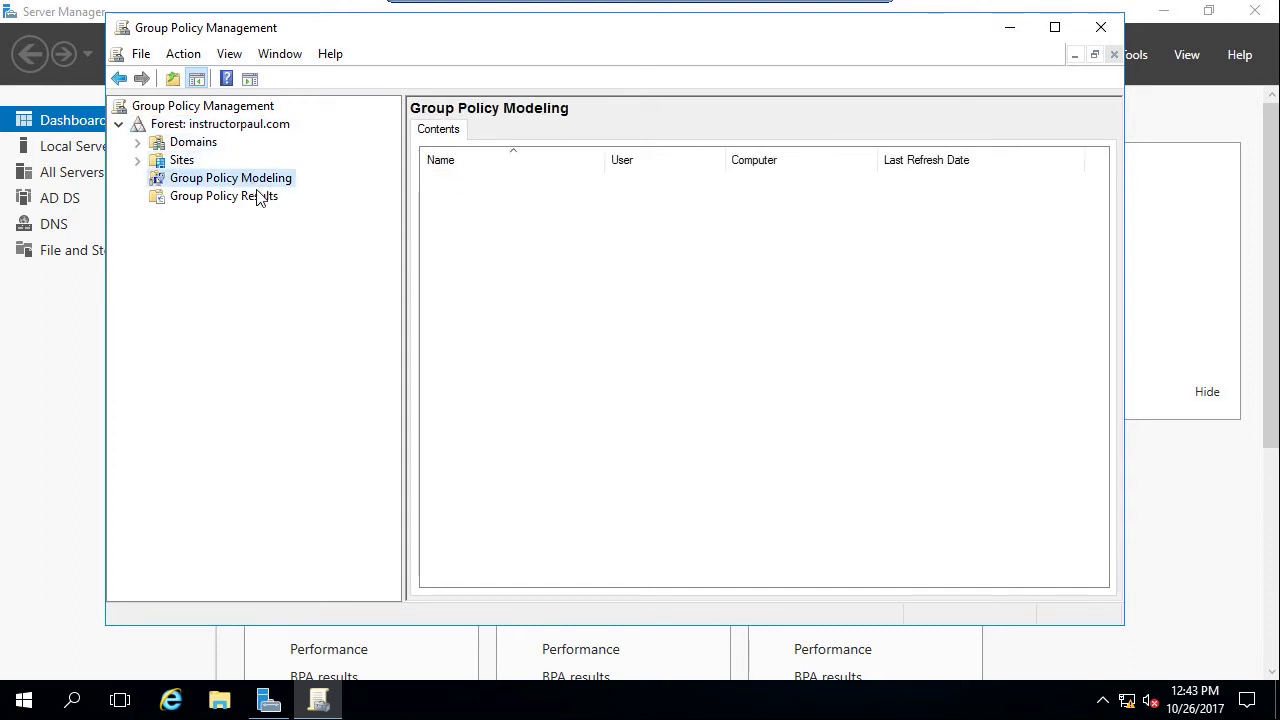
left_click(252, 200)
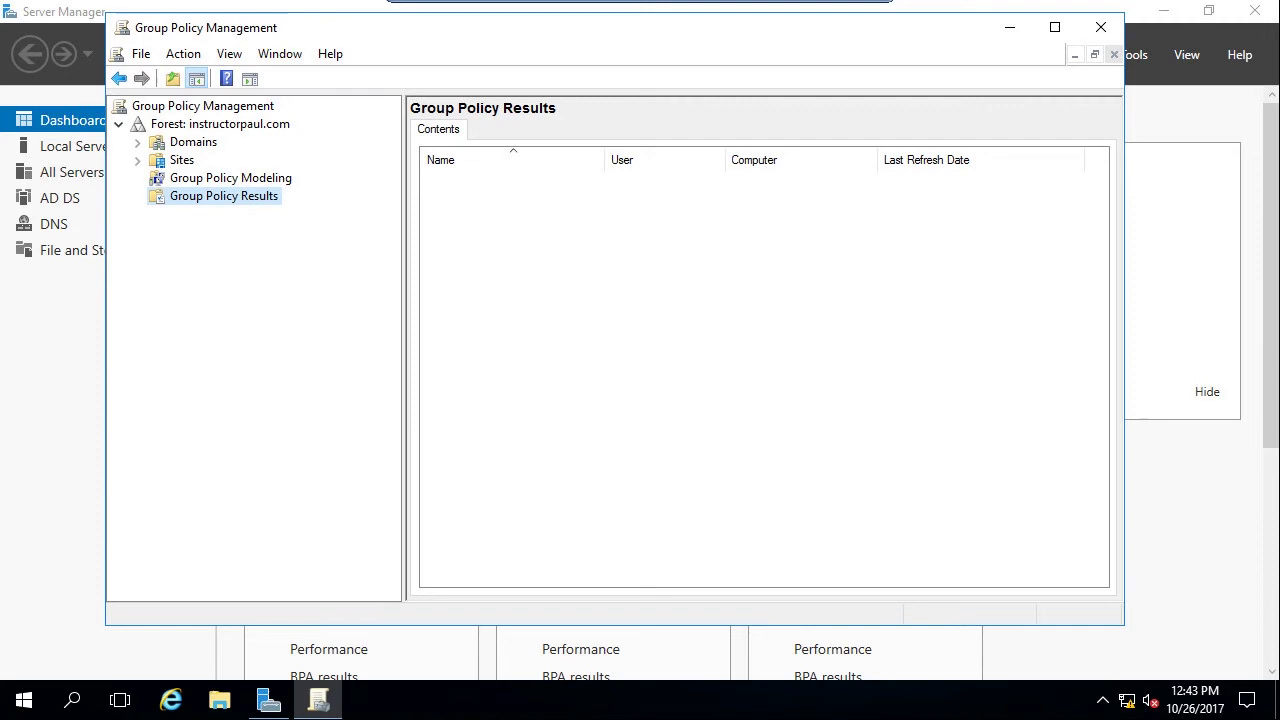
left_click(205, 145)
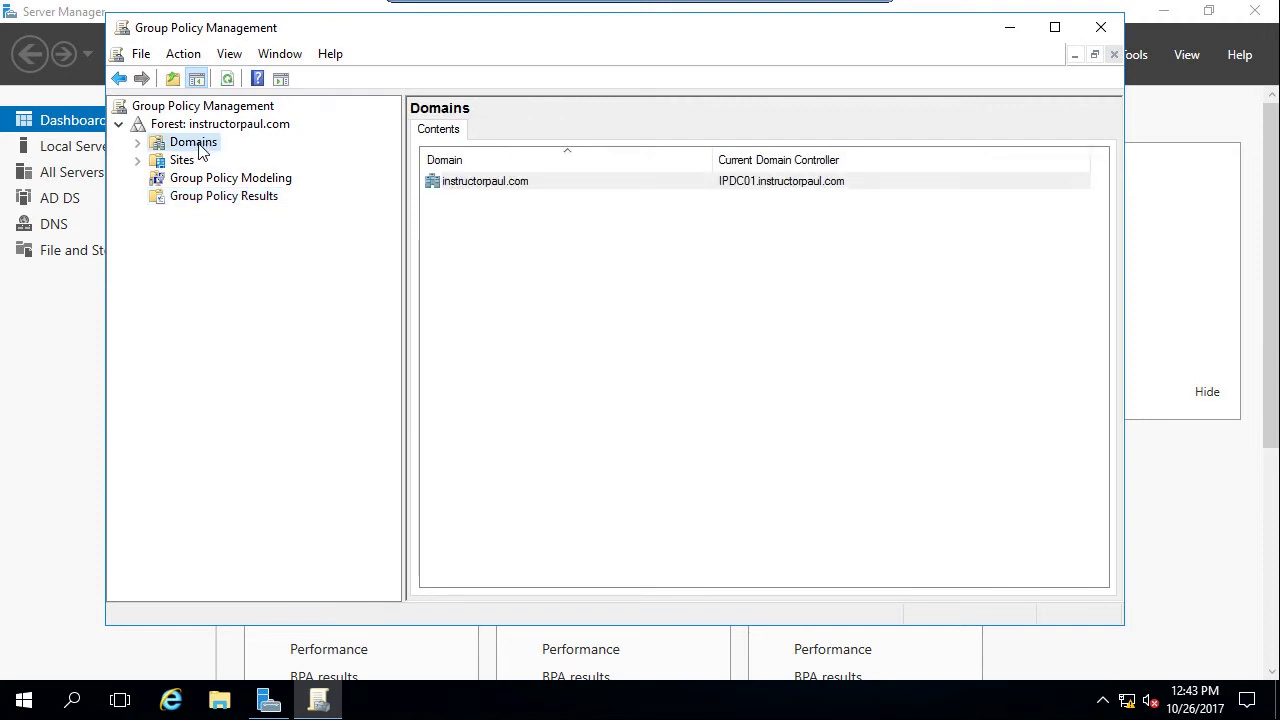
left_click(194, 168)
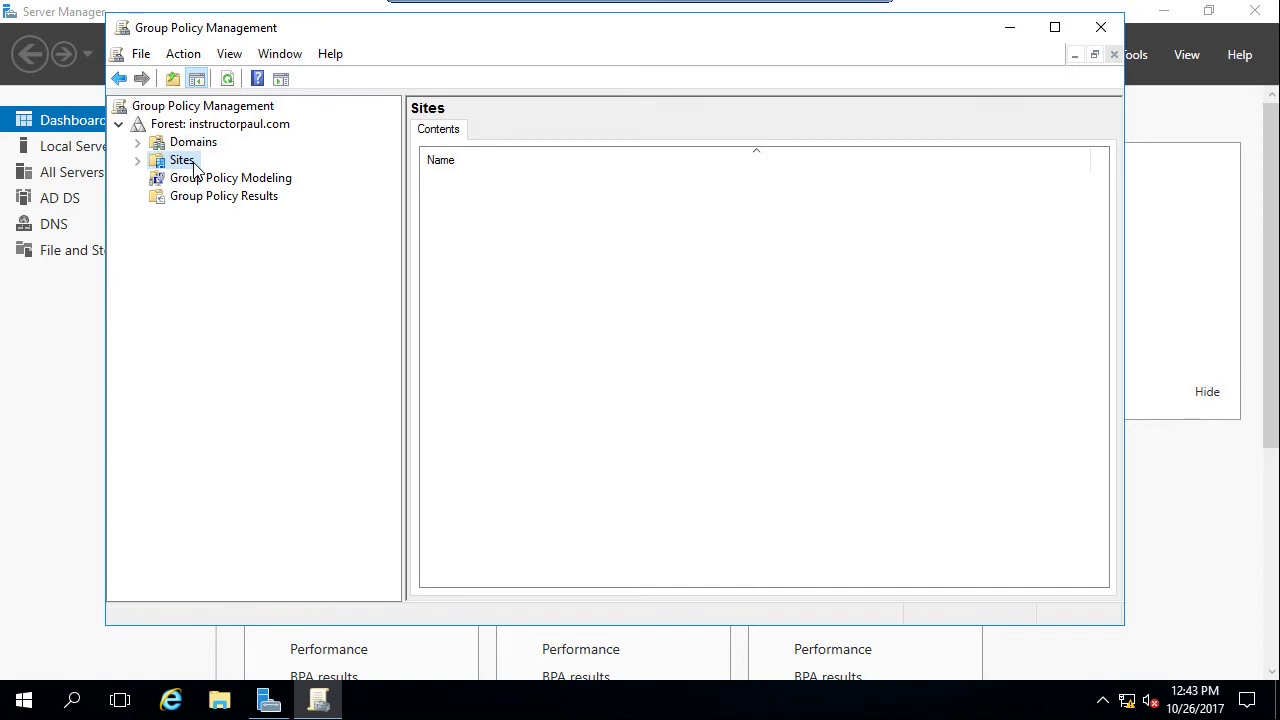
left_click(222, 180)
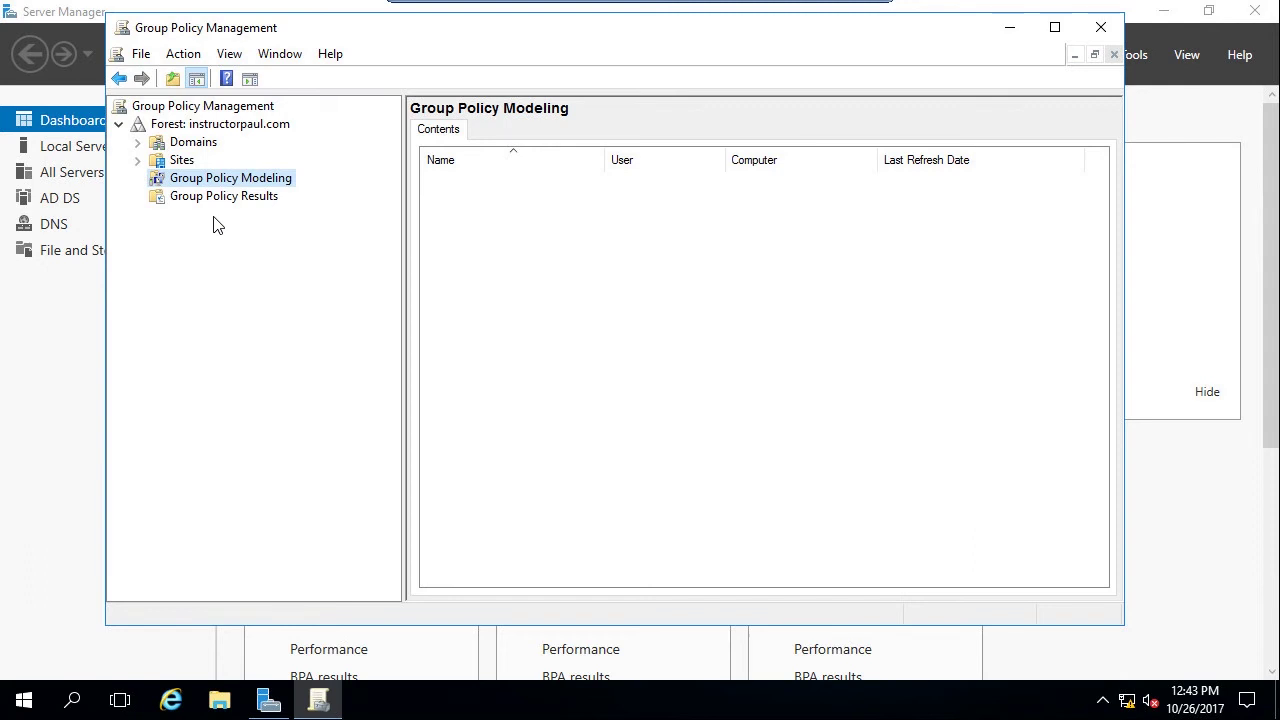
Expand the instructorpaul.com domain and view the GPOs linked to Domain Controllers.
left_click(140, 143)
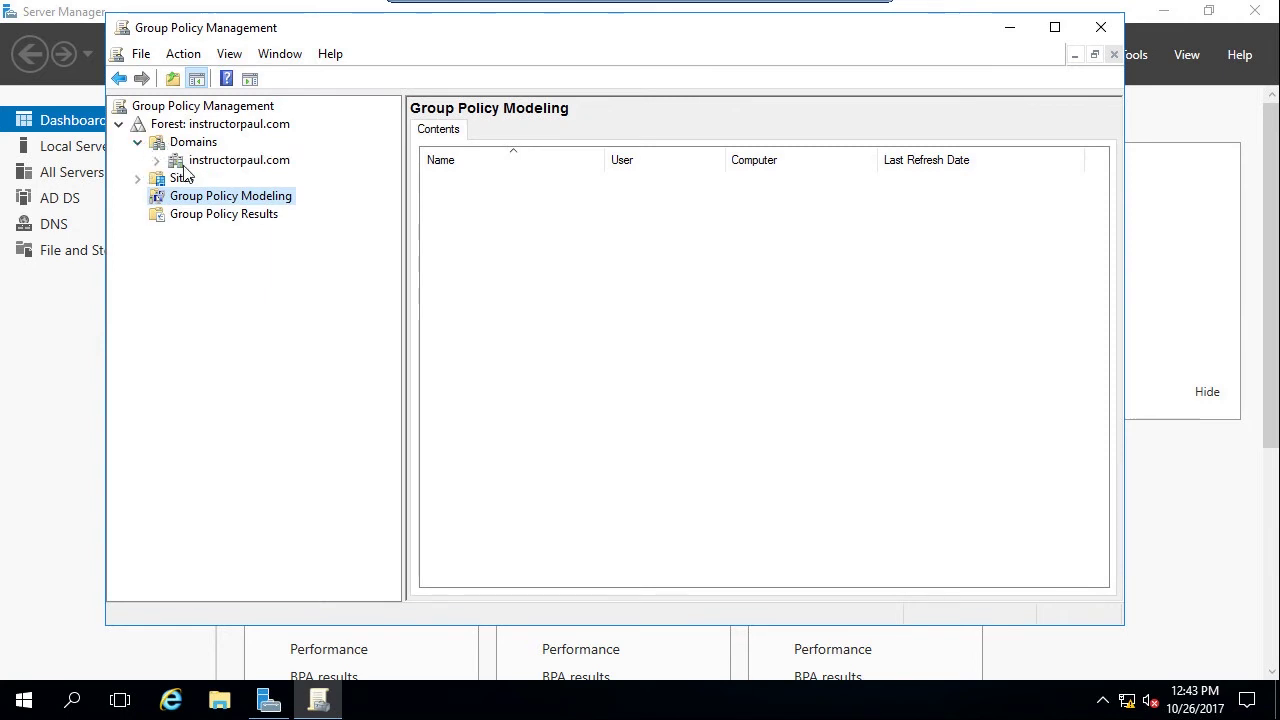
left_click(184, 165)
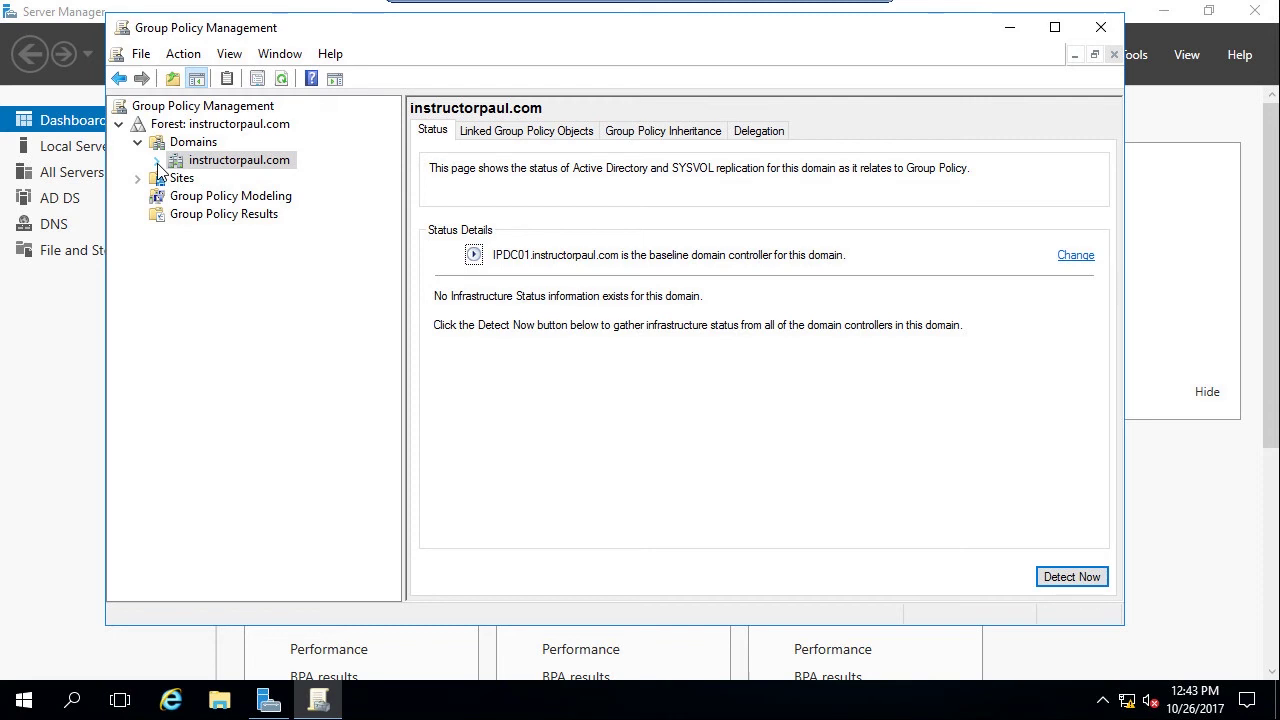
left_click(157, 161)
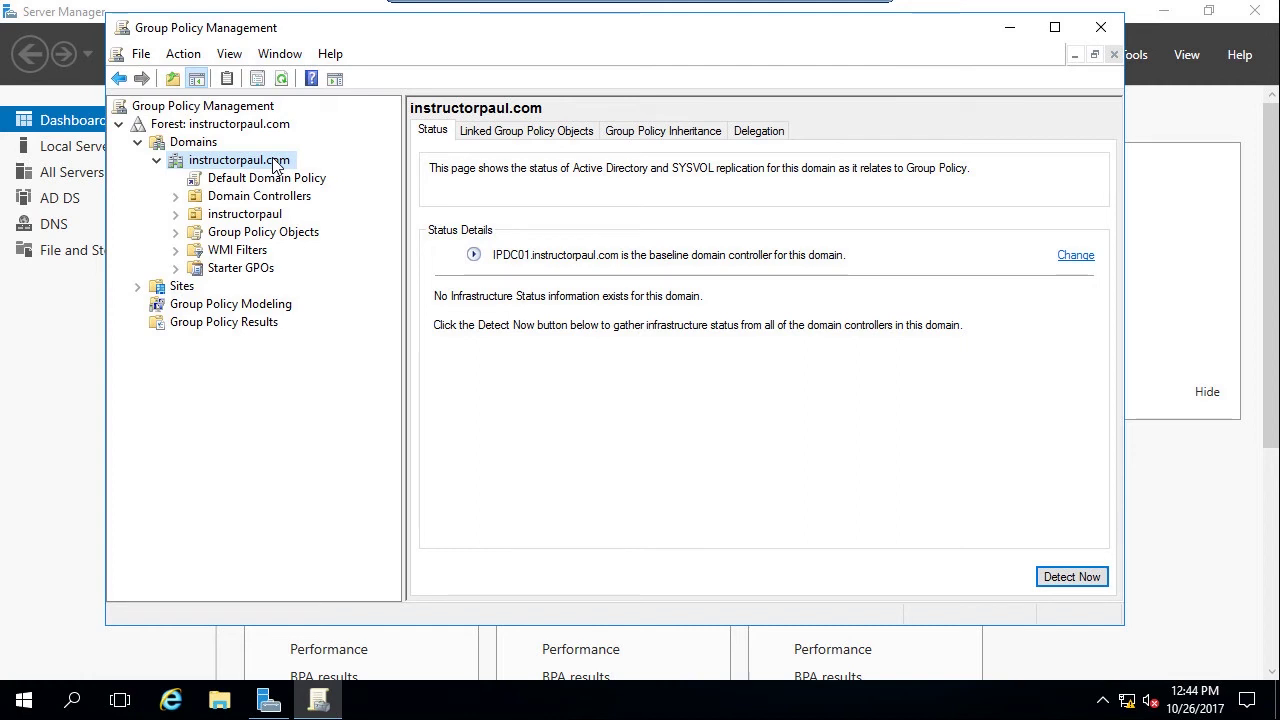
left_click(250, 196)
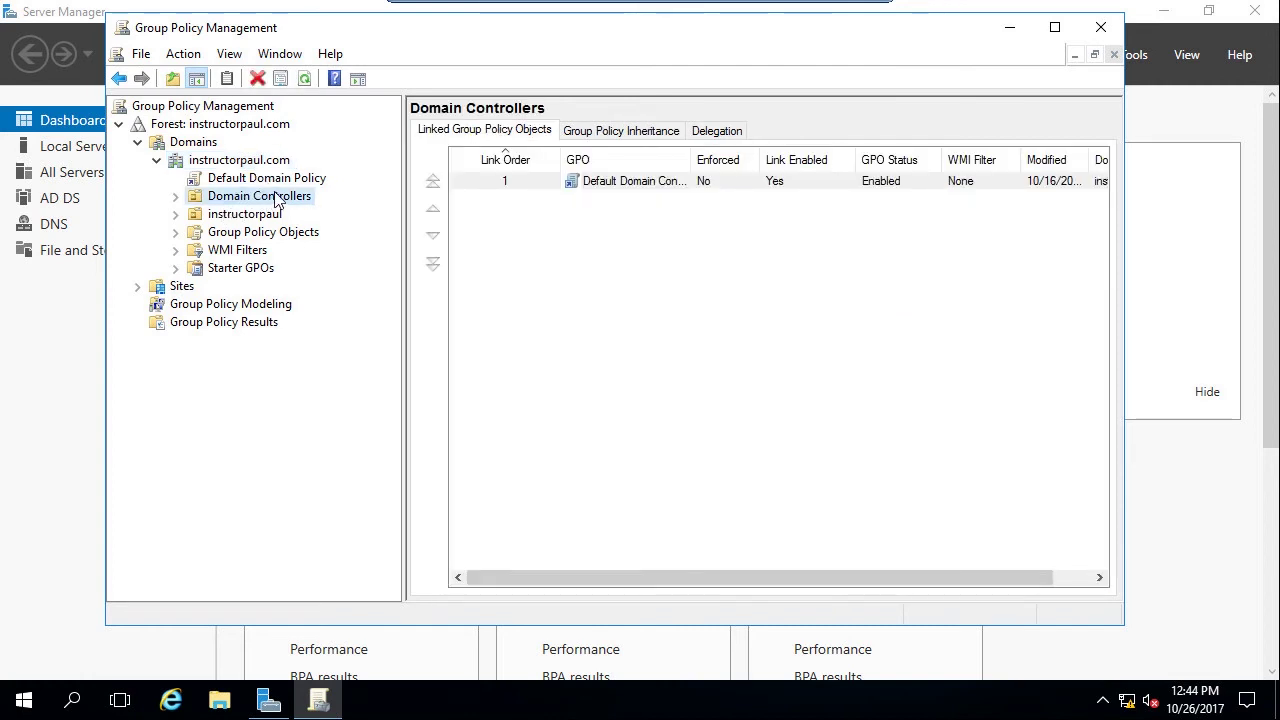
Browse the instructorpaul OU's Disabled Users, Domain Computers and Domain Users OUs, then select Default Domain Policy.
left_click(215, 218)
left_click(175, 214)
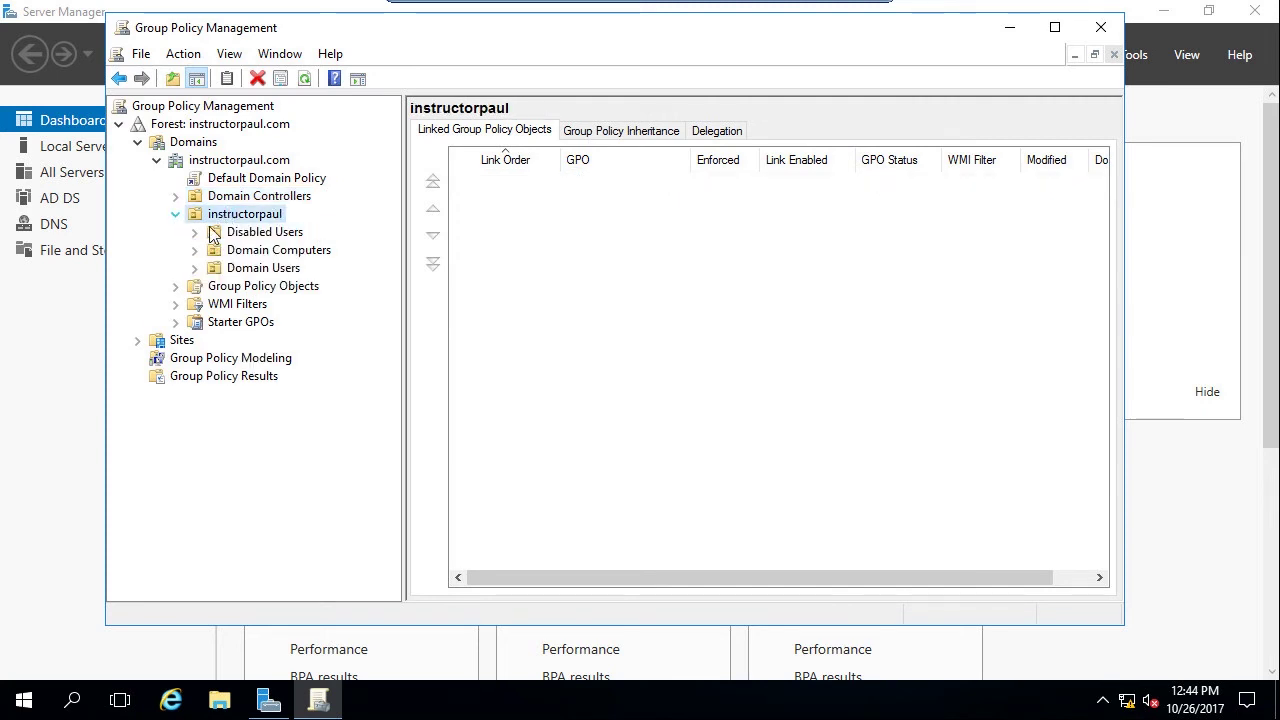
left_click(232, 236)
left_click(235, 251)
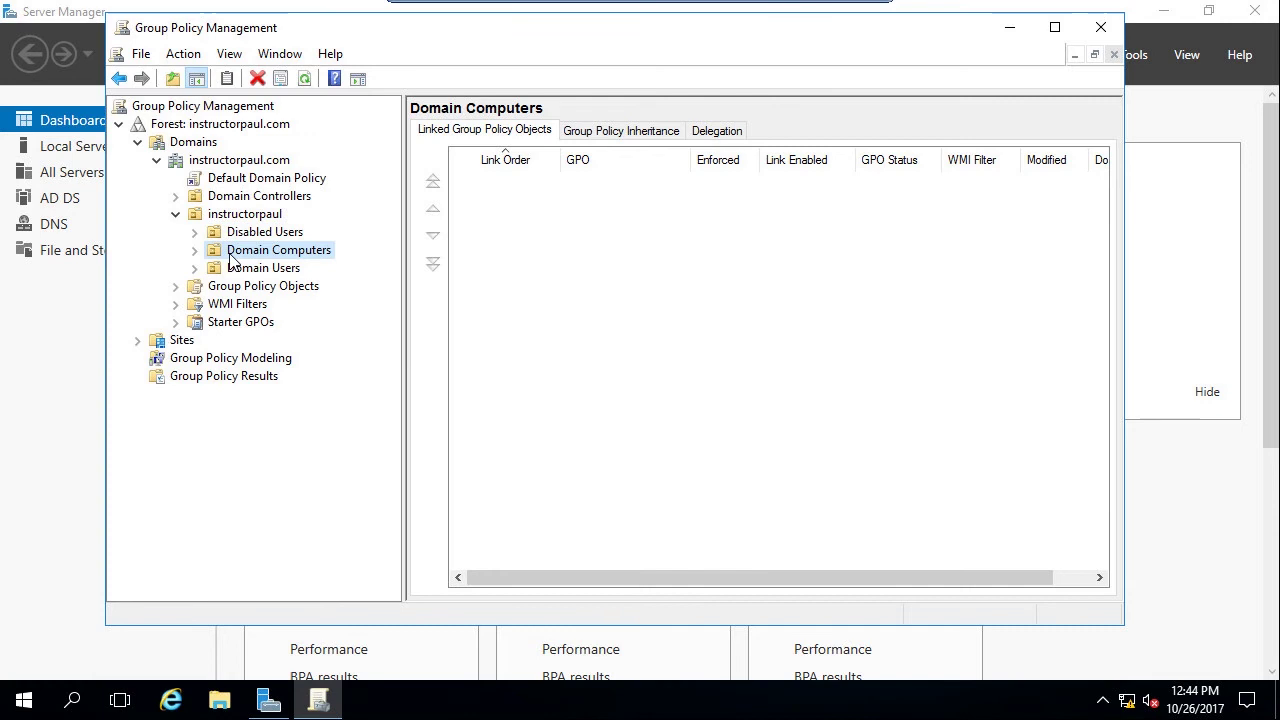
left_click(246, 270)
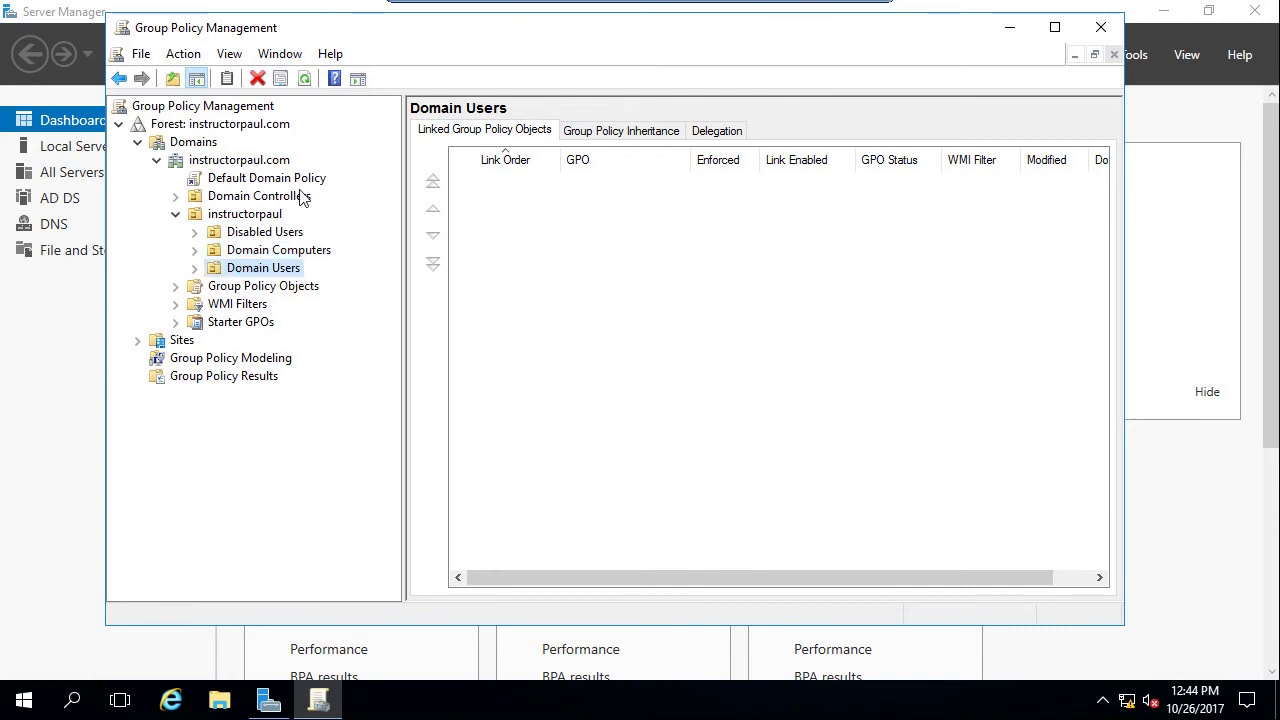
left_click(175, 214)
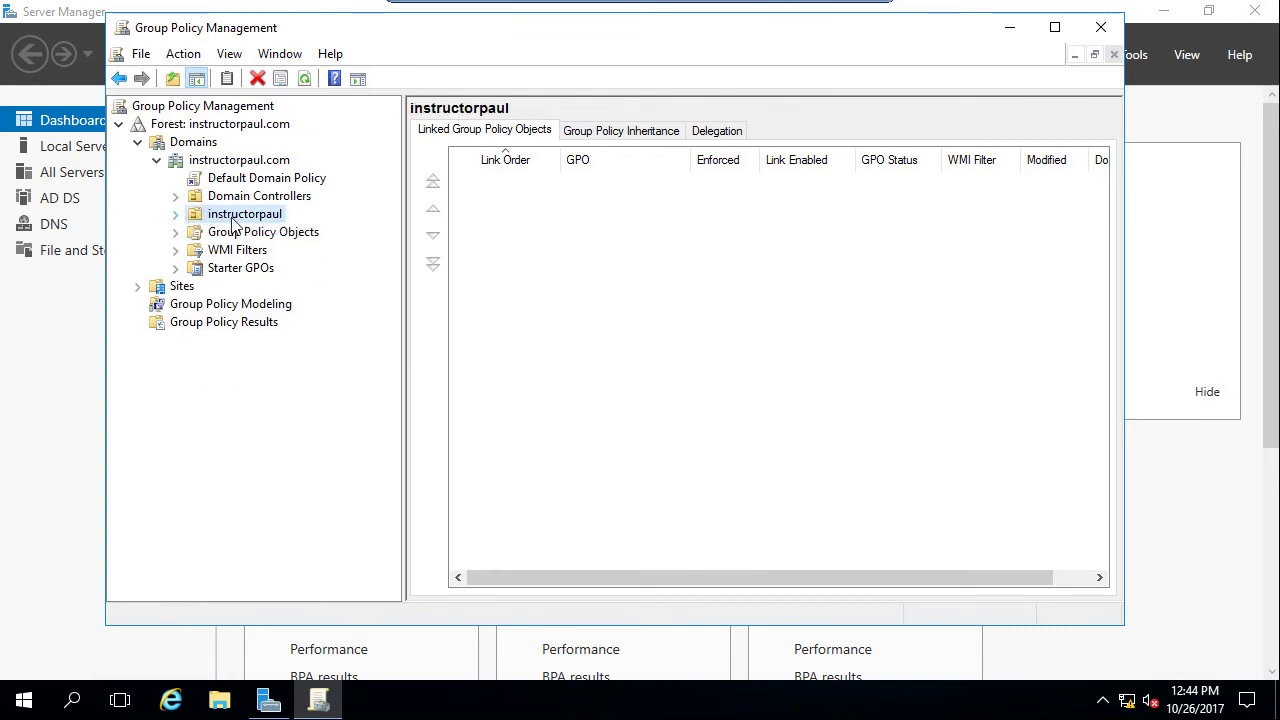
left_click(254, 180)
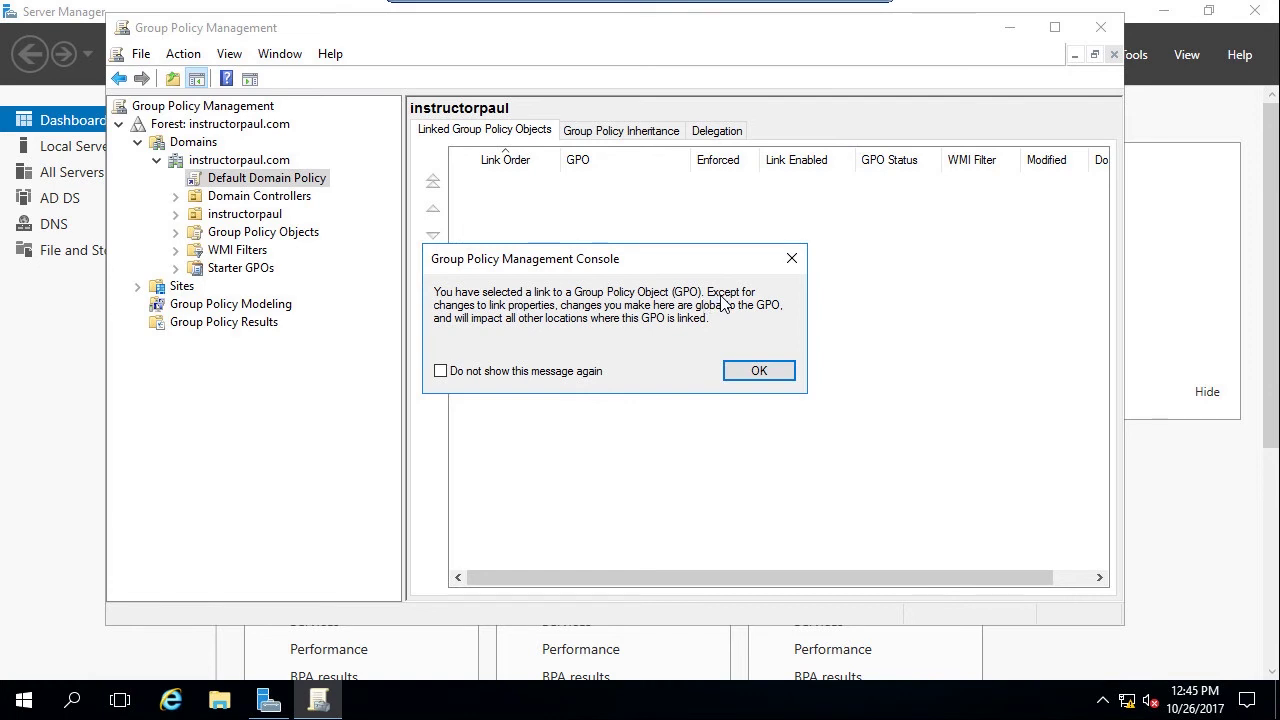
Dismiss the linked-GPO warning, inspect the Domain Controllers and instructorpaul OUs, then list Group Policy Objects.
left_click(748, 372)
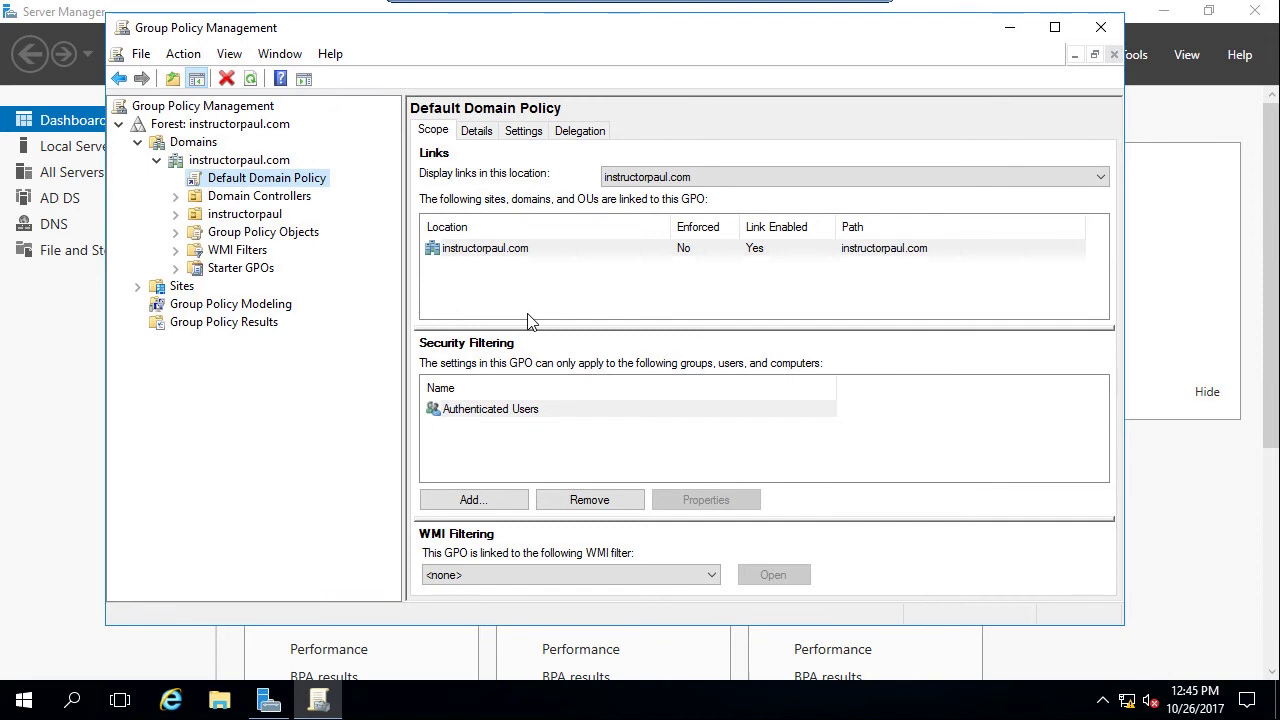
left_click(177, 197)
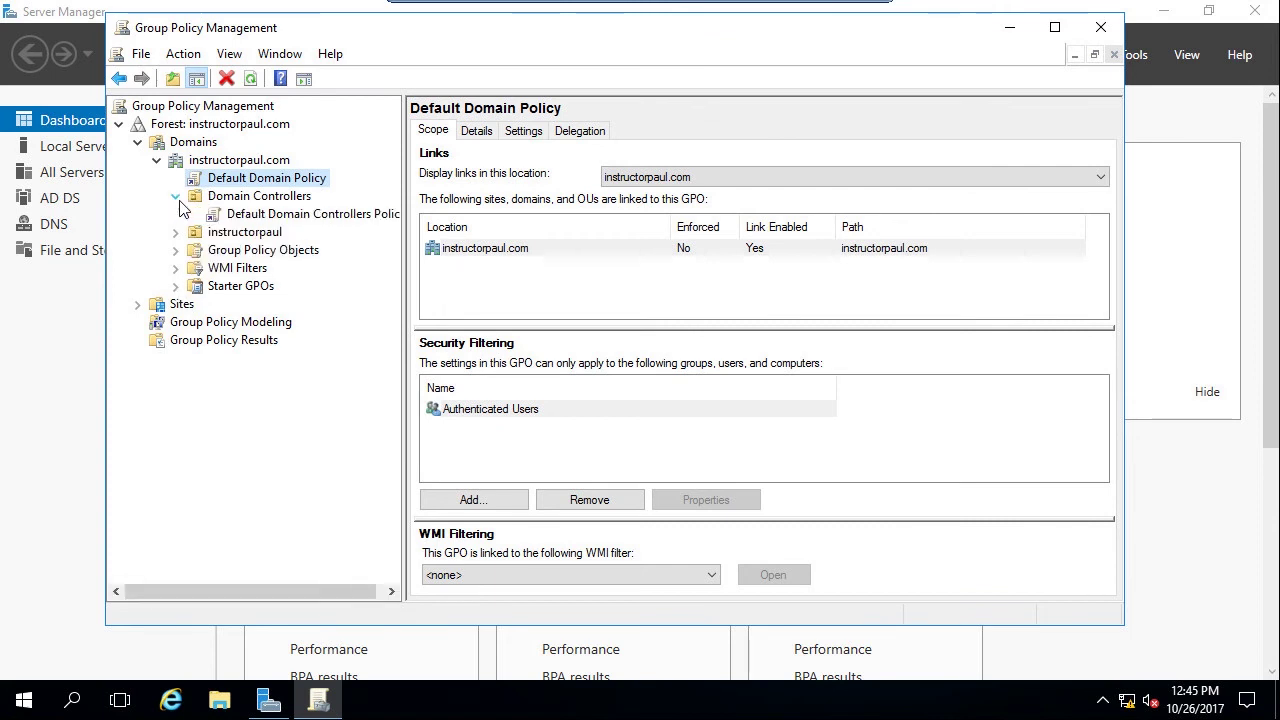
left_click(175, 233)
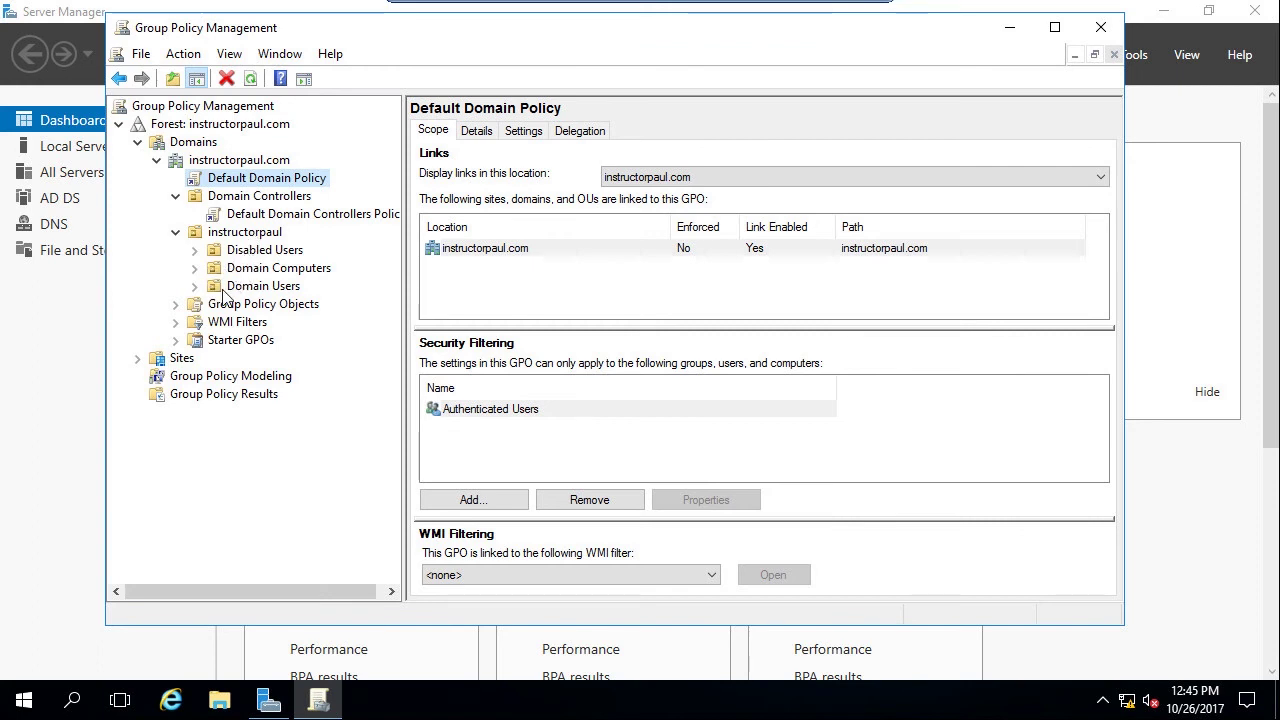
left_click(175, 232)
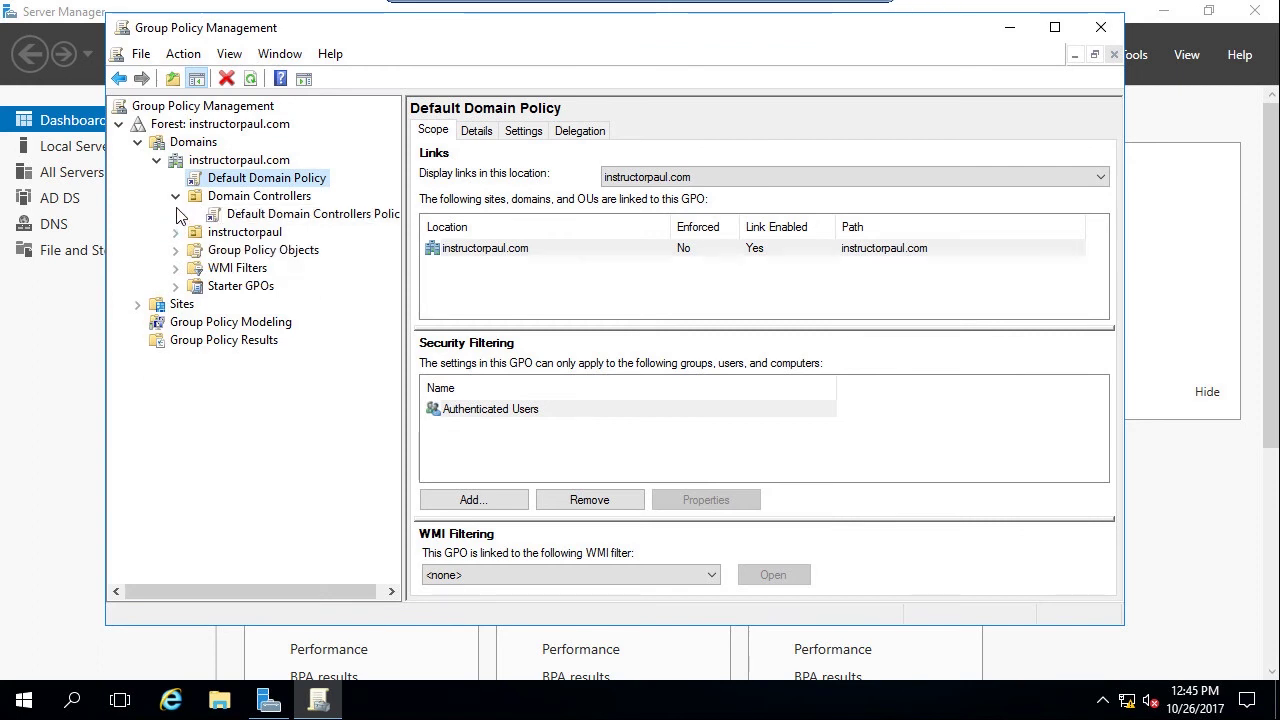
left_click(175, 196)
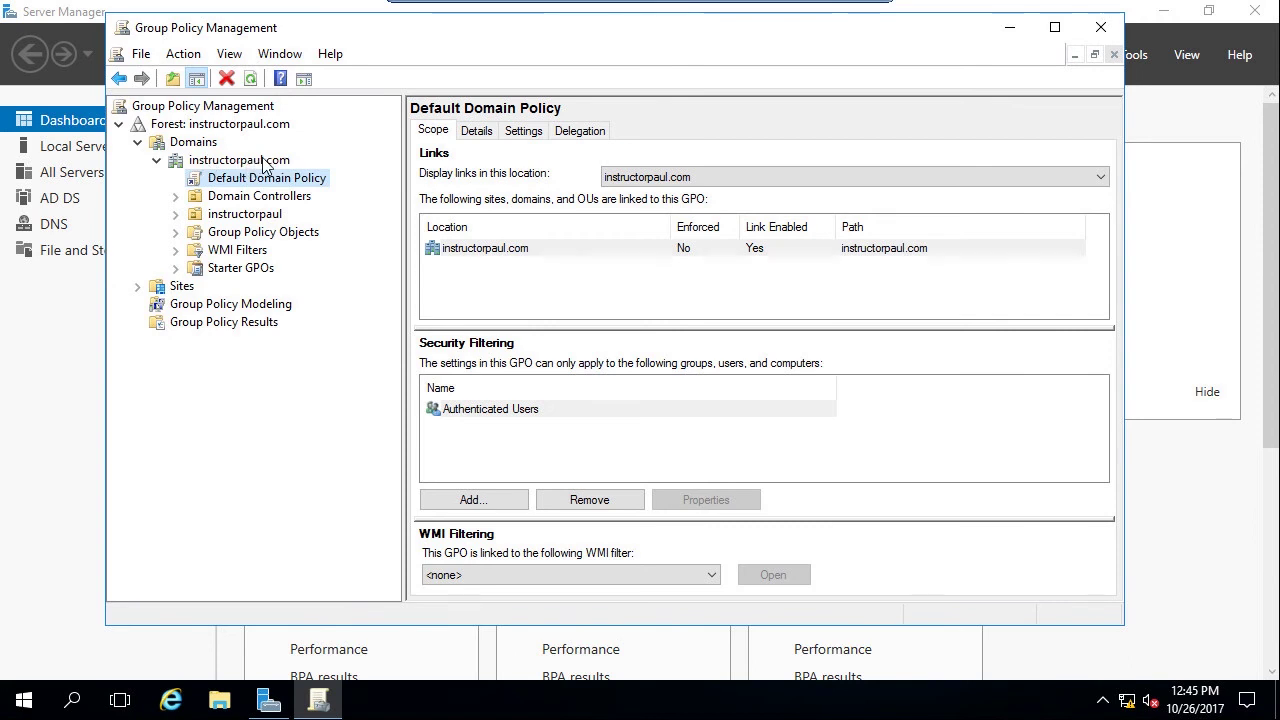
left_click(238, 233)
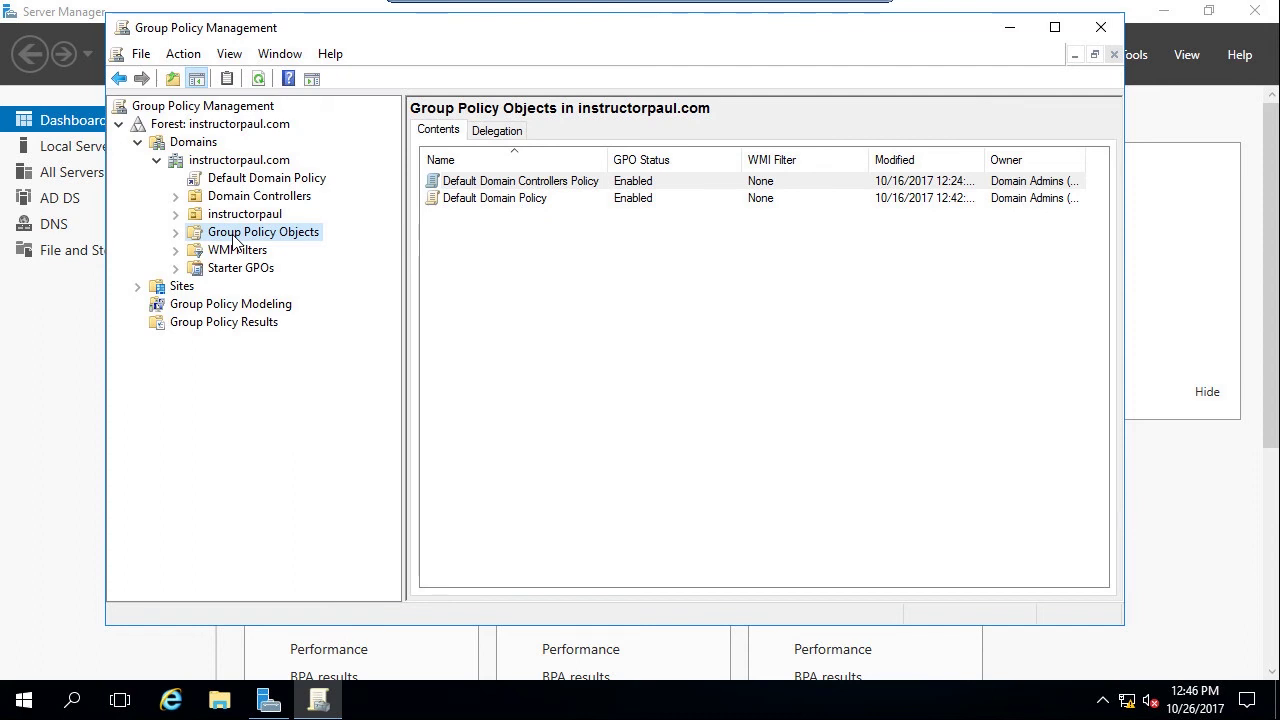
Show the Default Domain Controllers Policy's scope and its link under the Domain Controllers OU.
left_click(177, 236)
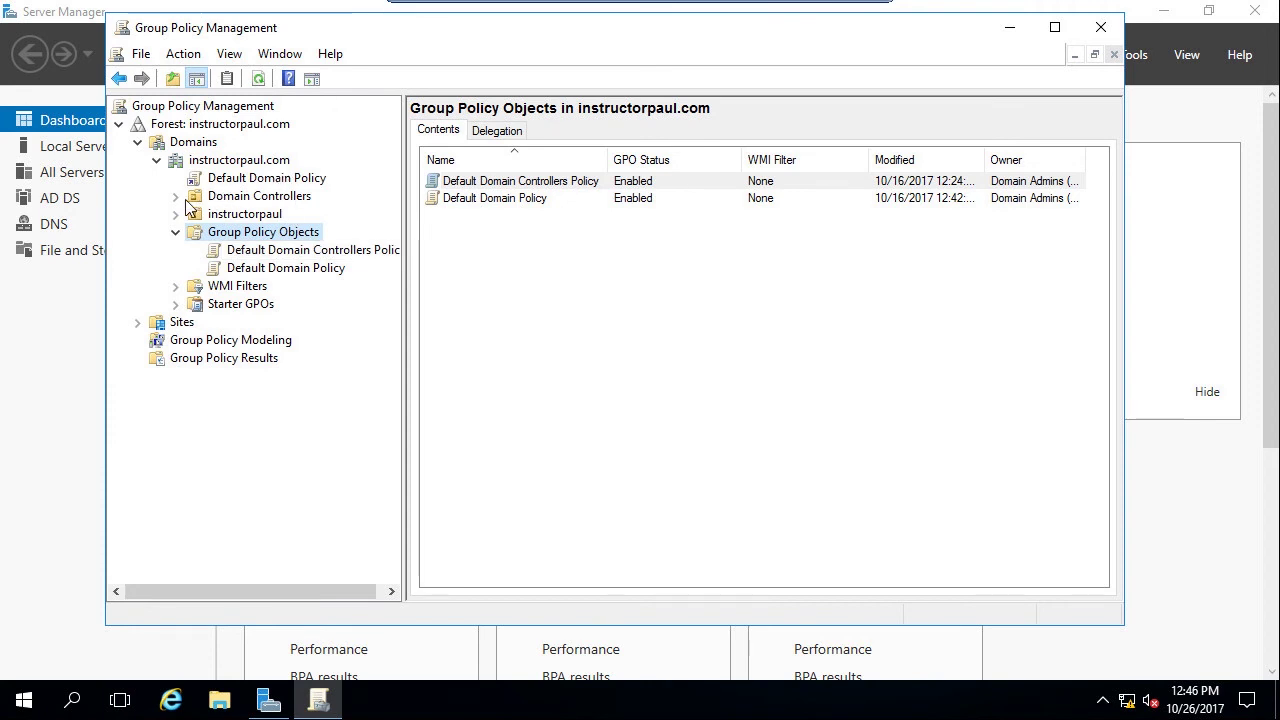
left_click(234, 253)
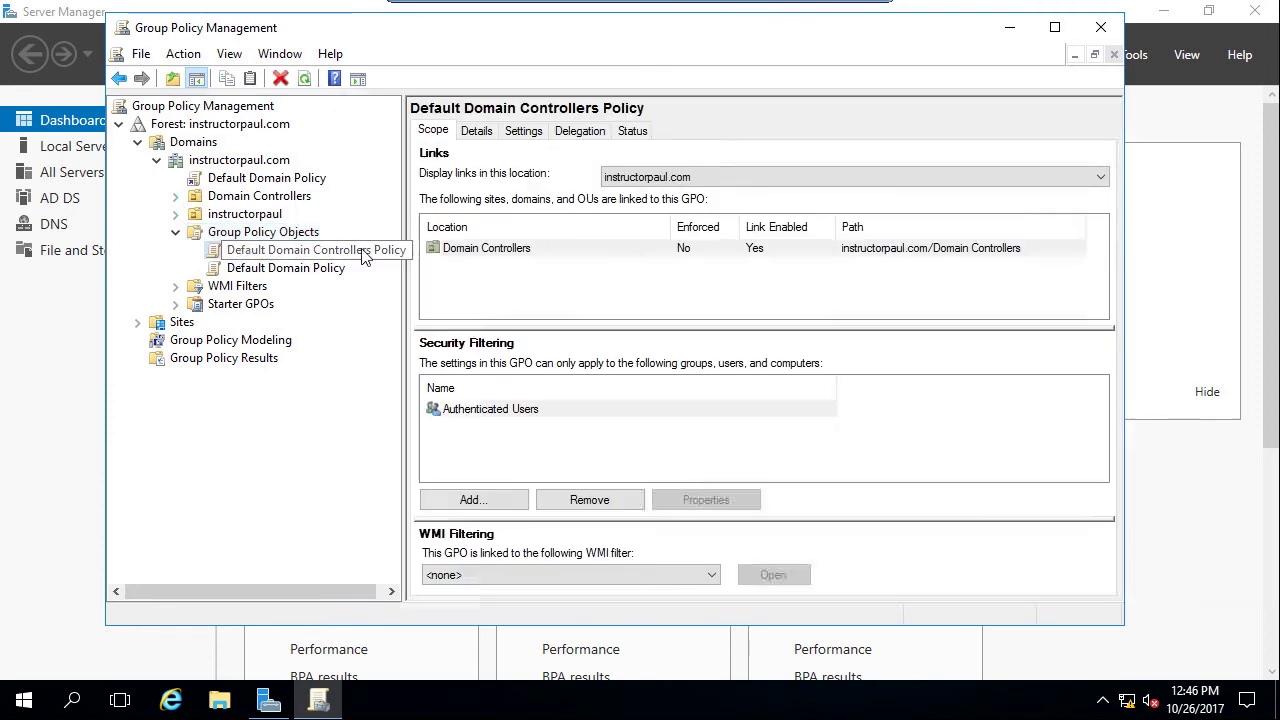
left_click(175, 196)
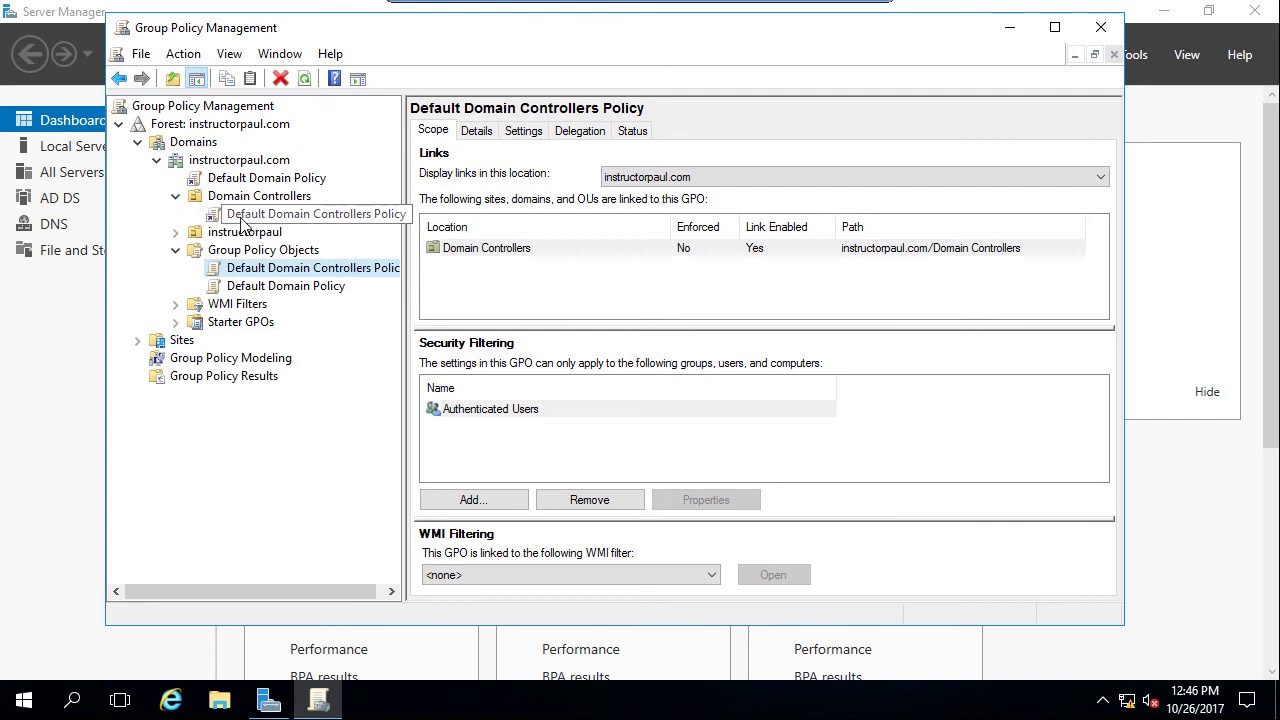
left_click(305, 218)
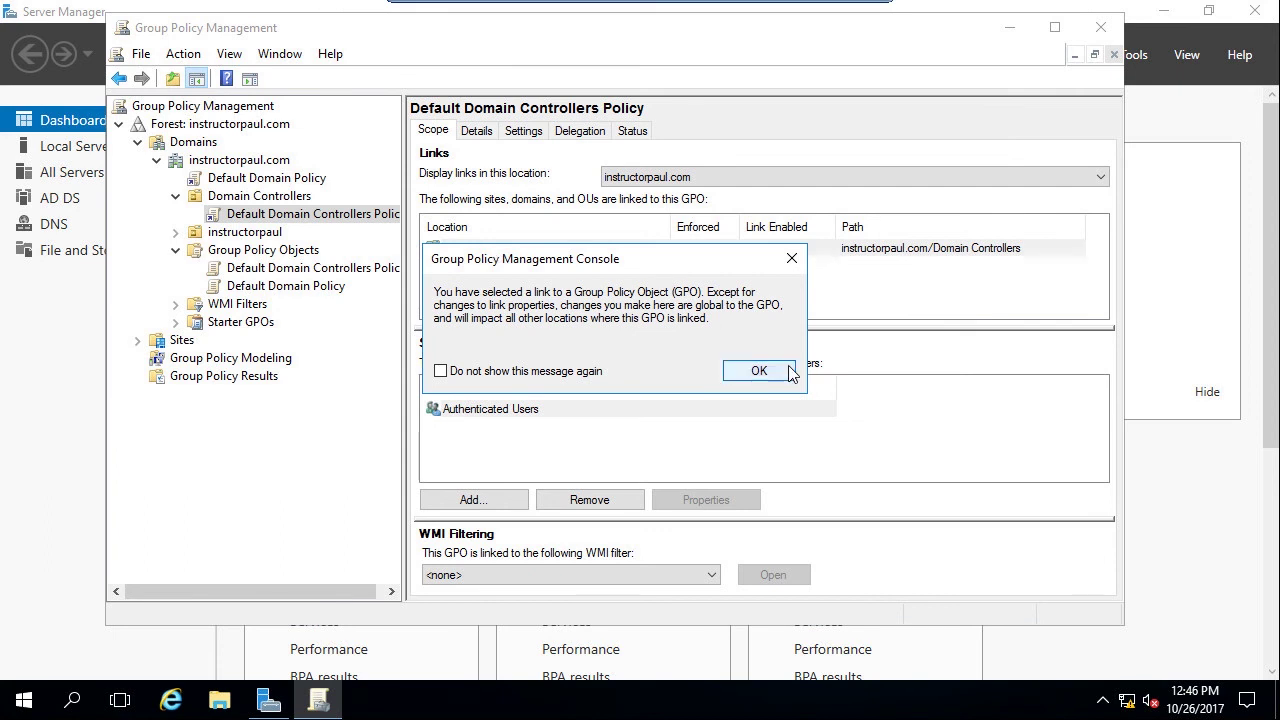
left_click(759, 371)
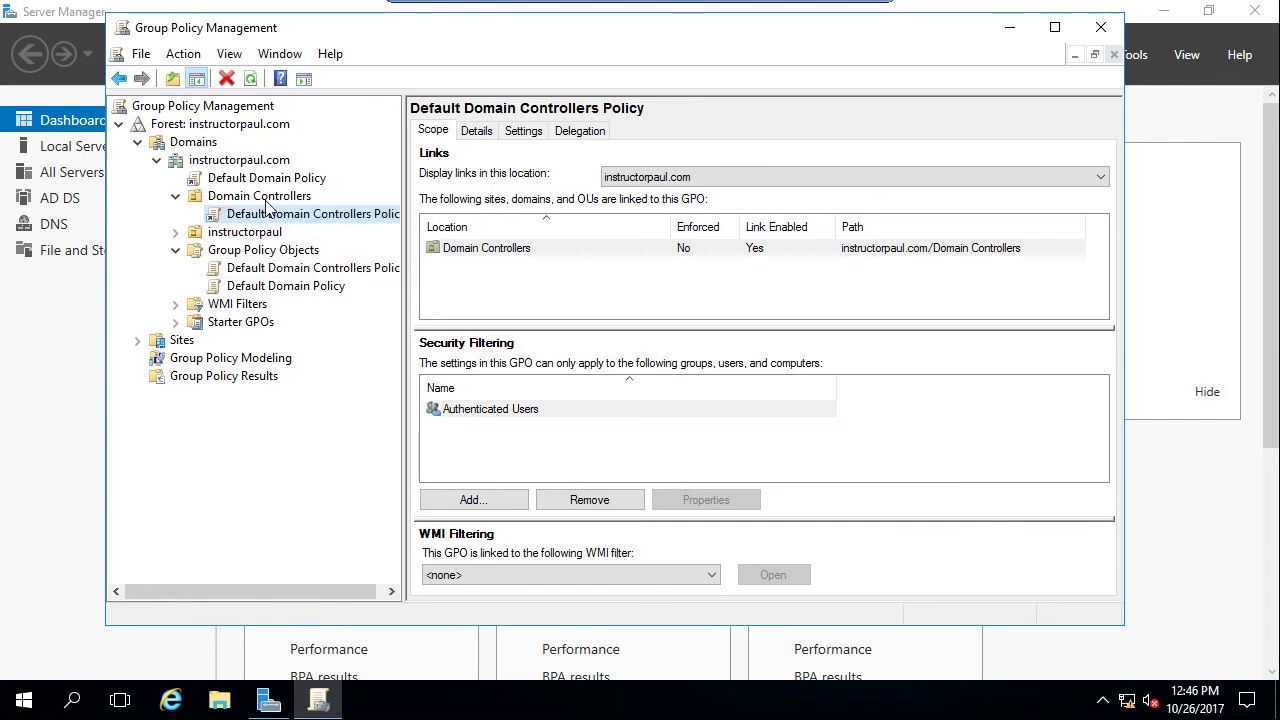
View the domain's WMI Filters and Starter GPOs, which have no filters and no Starter GPOs folder.
left_click(177, 197)
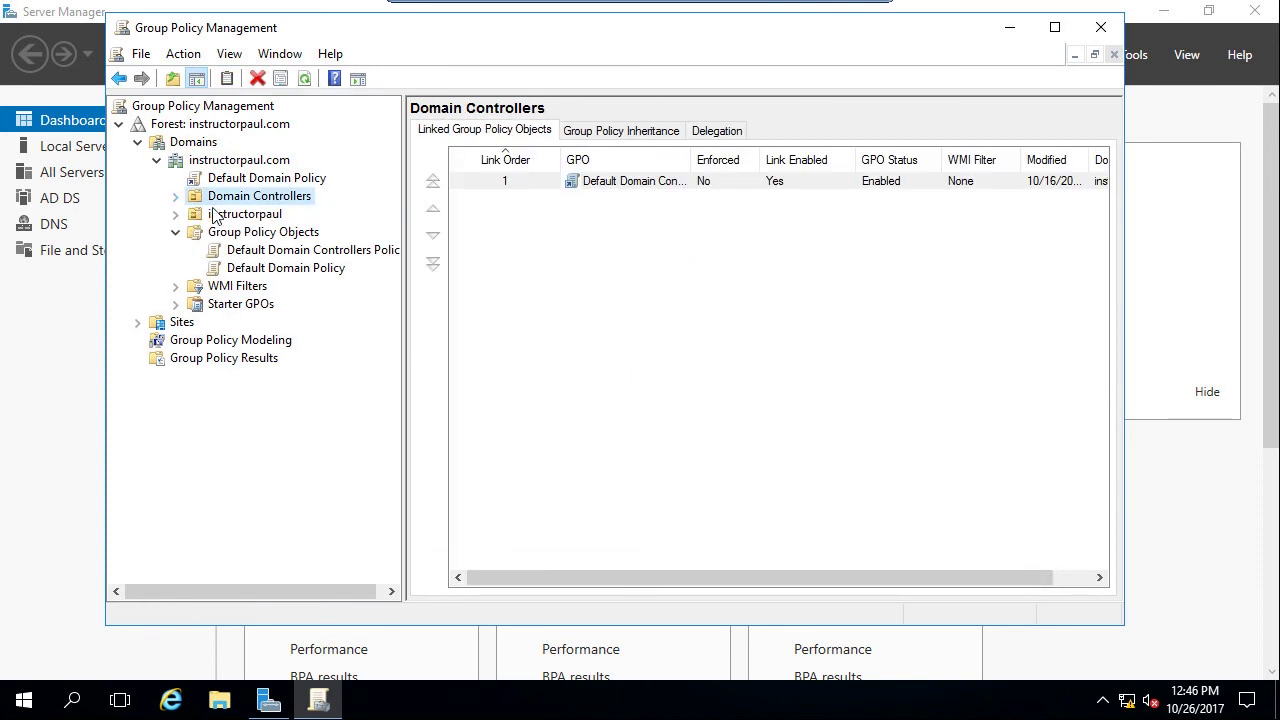
left_click(175, 232)
left_click(218, 250)
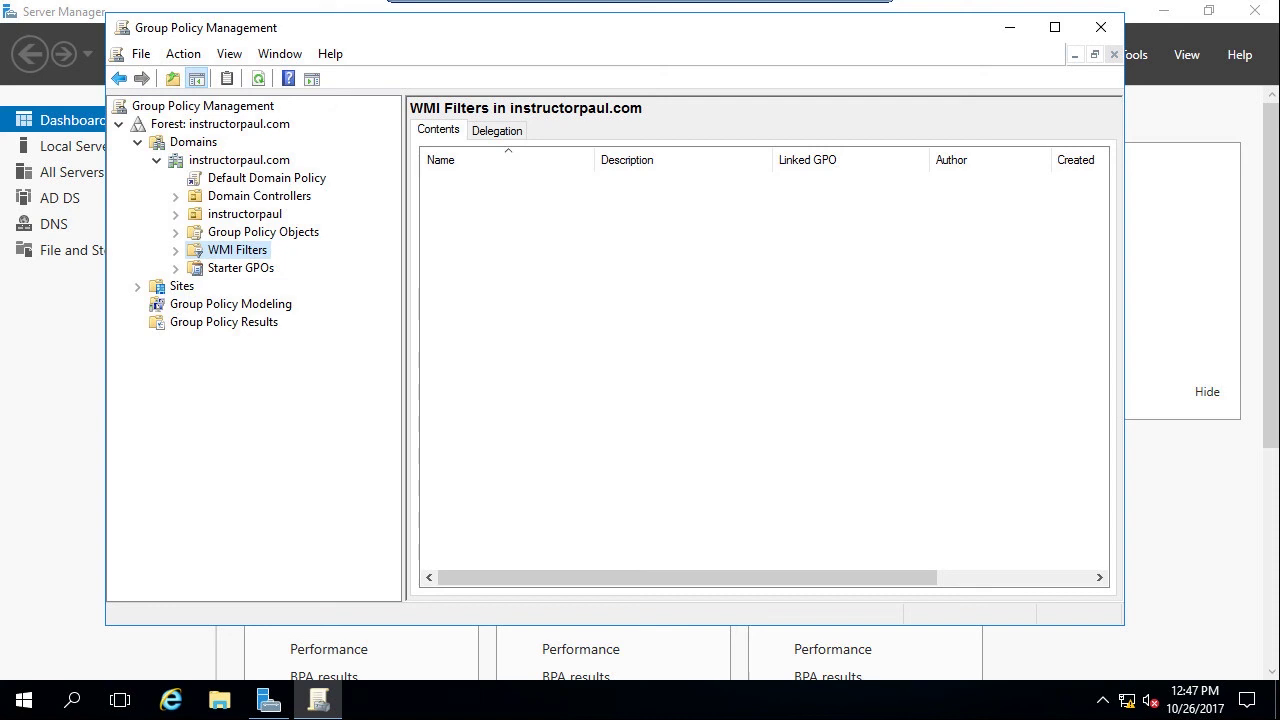
left_click(210, 277)
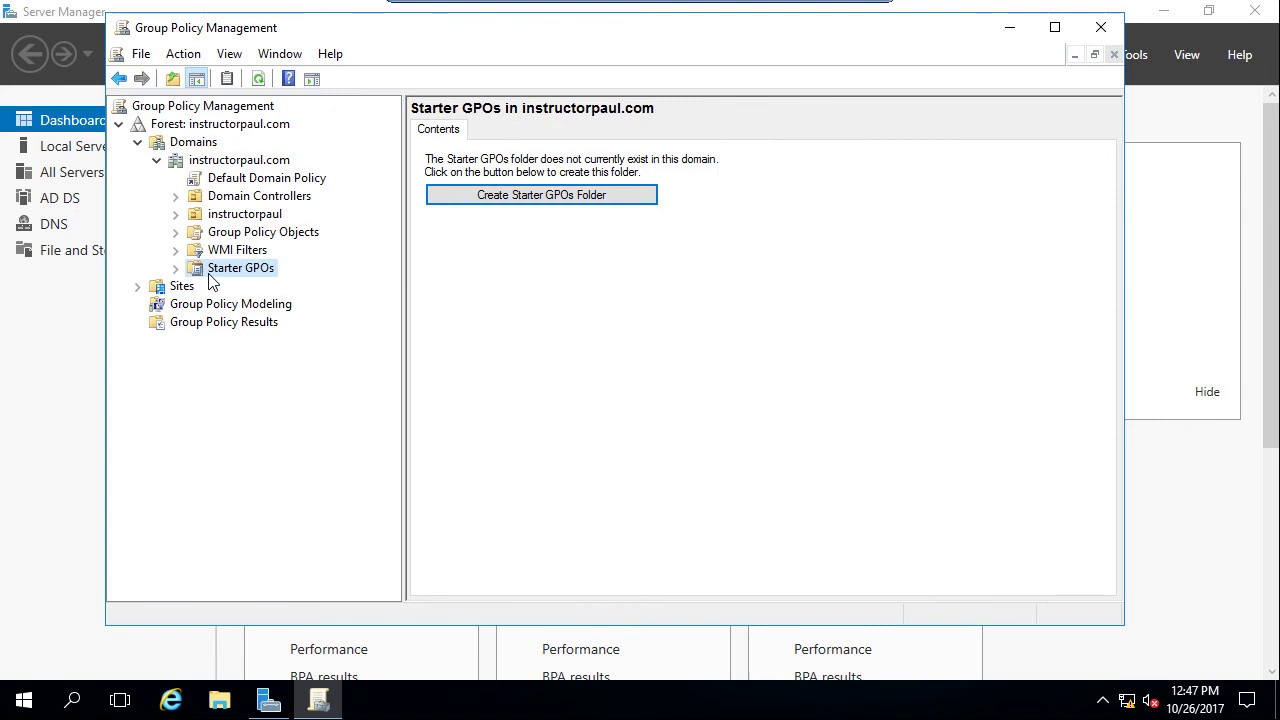